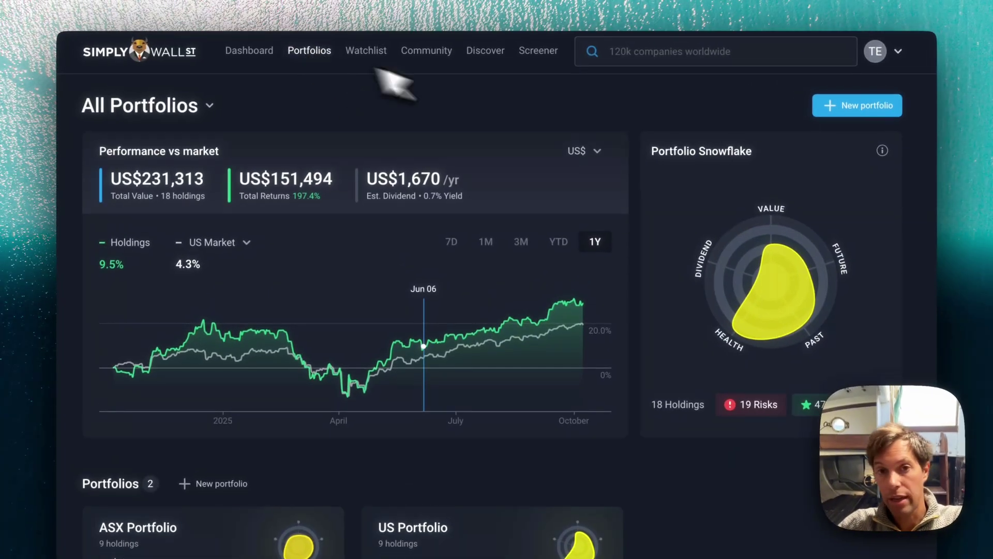
# Step: Create a new portfolio and choose Add transactions under Upload transactions in bulk
pyautogui.click(865, 86)
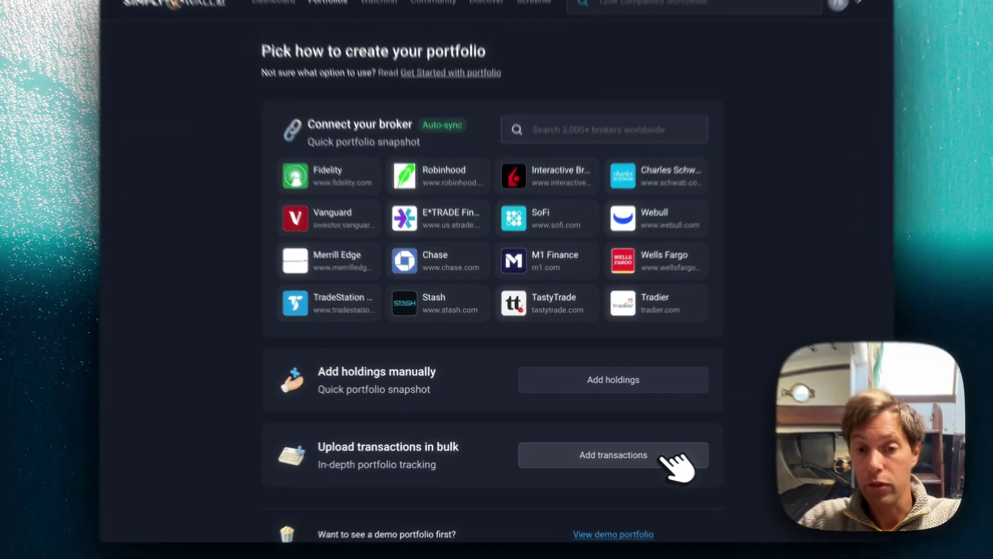
pyautogui.click(665, 453)
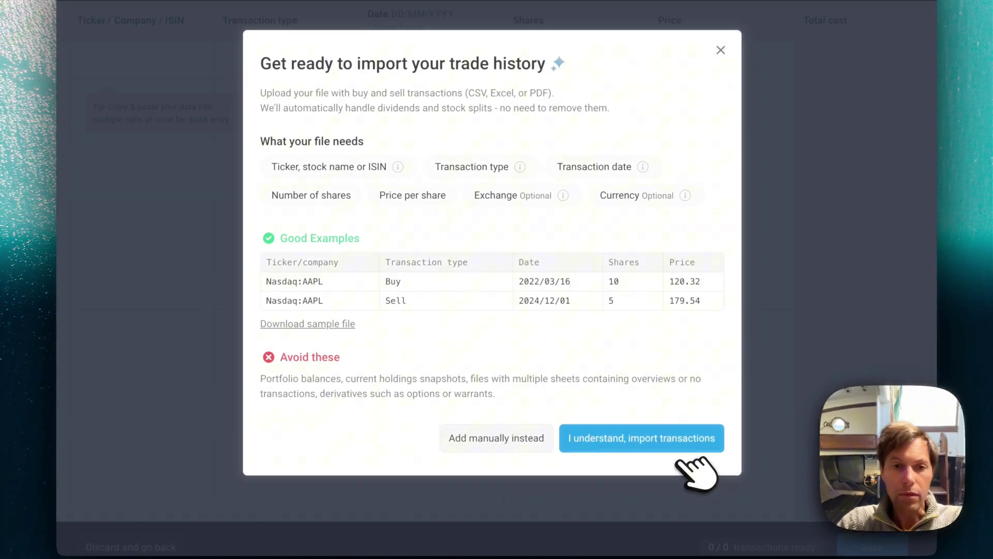
# Step: Import broker_export.csv, review its 13 transactions, and save them to the new portfolio
pyautogui.click(665, 450)
pyautogui.click(505, 292)
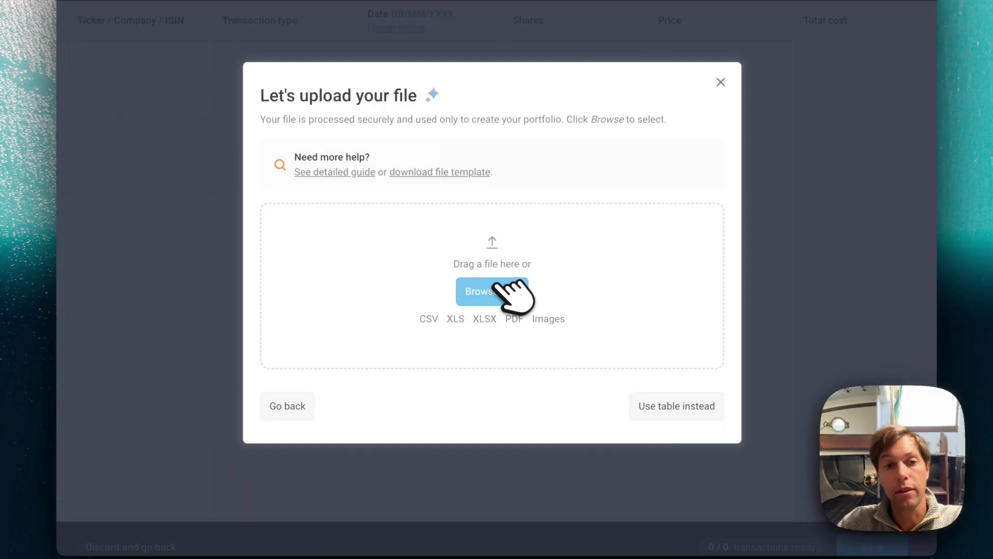
pyautogui.doubleClick(197, 122)
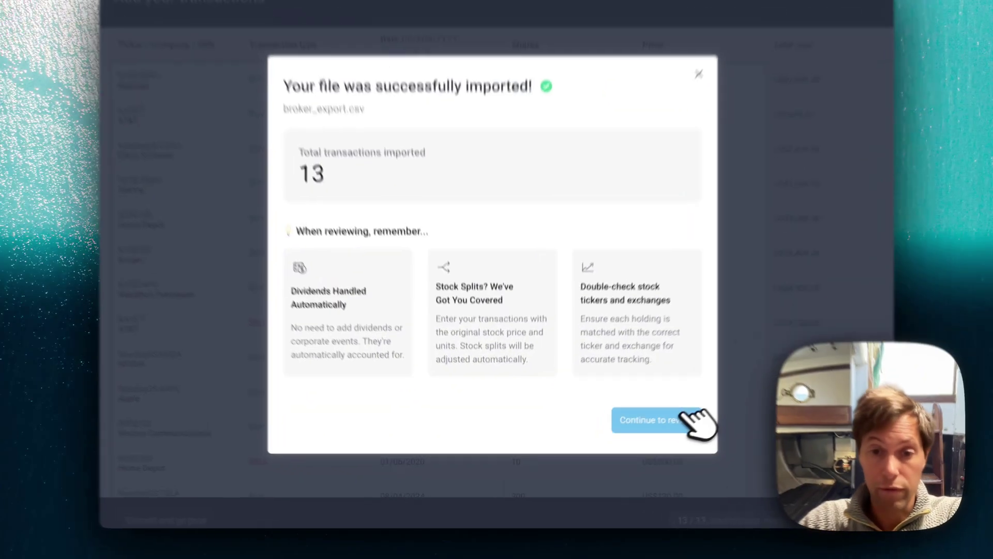
pyautogui.click(696, 420)
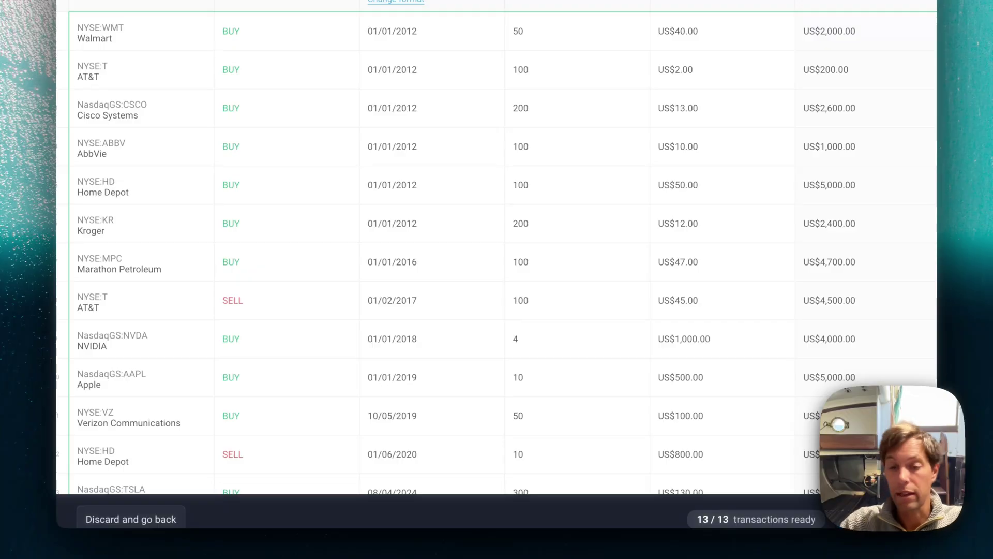
pyautogui.click(946, 530)
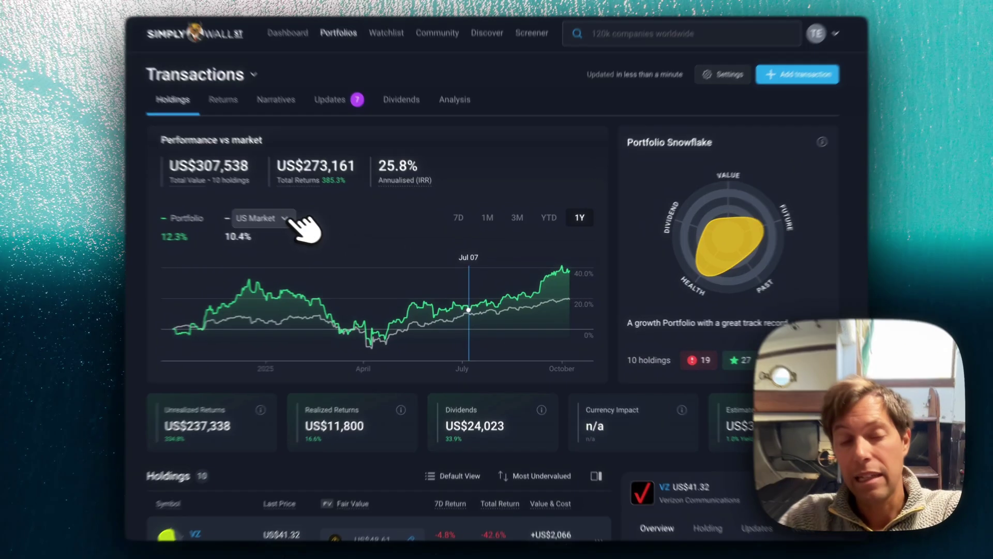
pyautogui.click(296, 223)
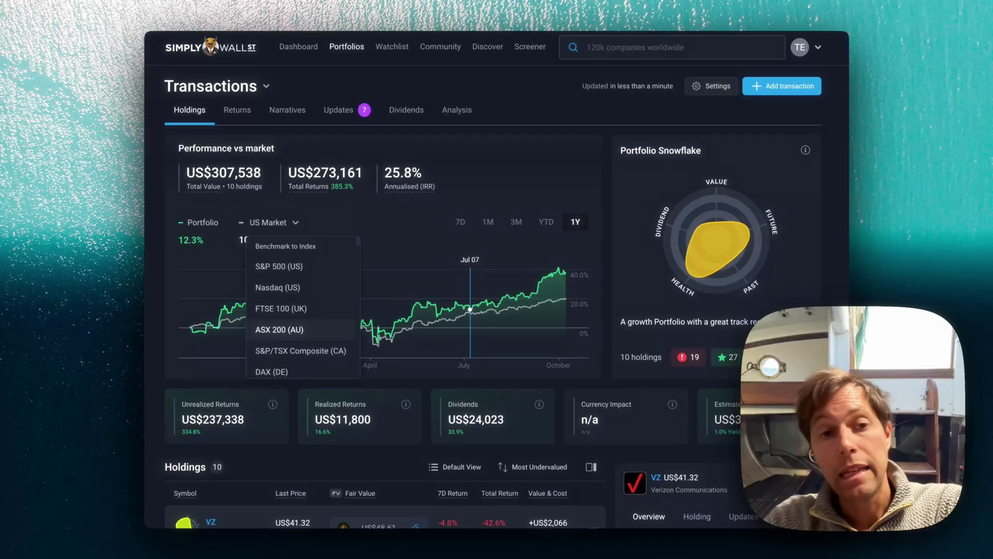
pyautogui.scroll(-3, 326, 316)
pyautogui.scroll(3, 324, 310)
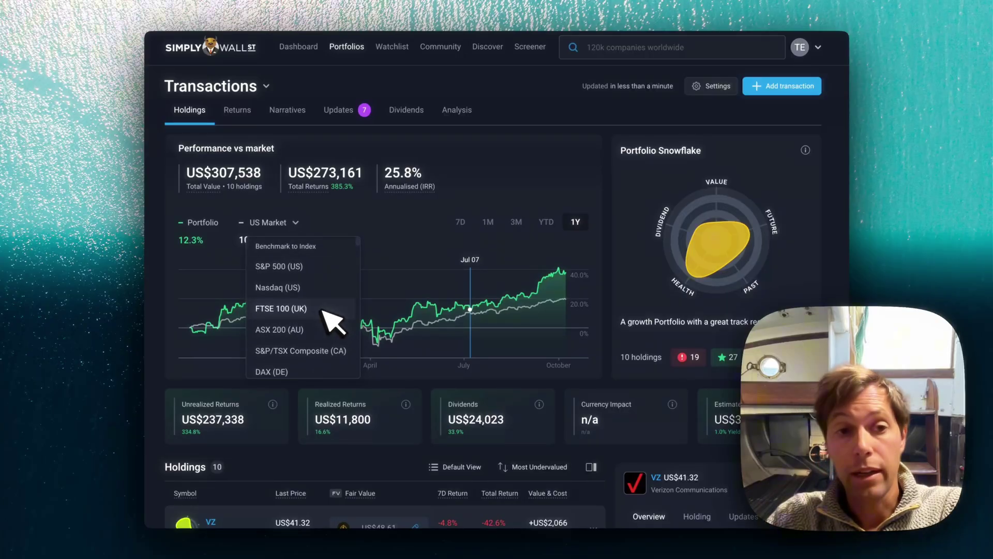
pyautogui.click(376, 237)
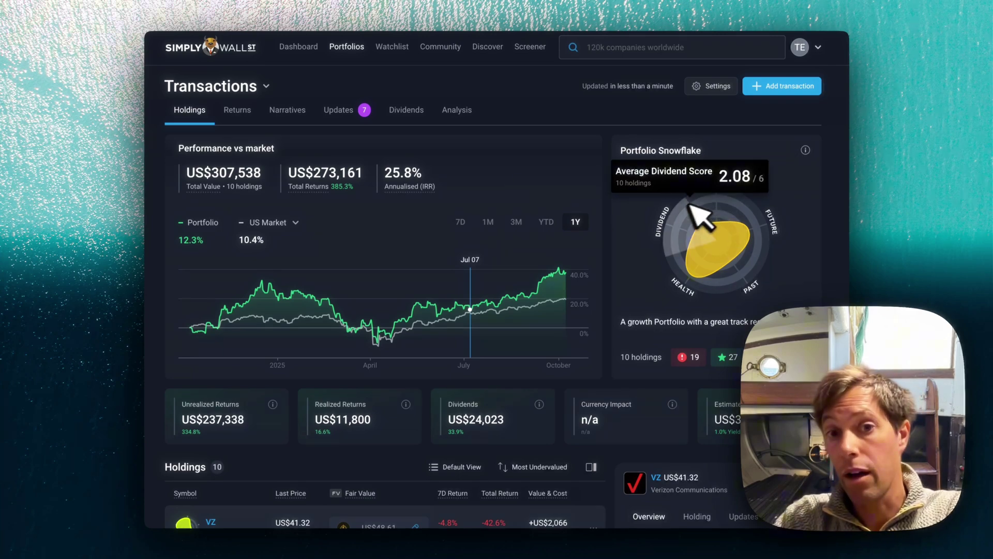
pyautogui.moveTo(688, 254)
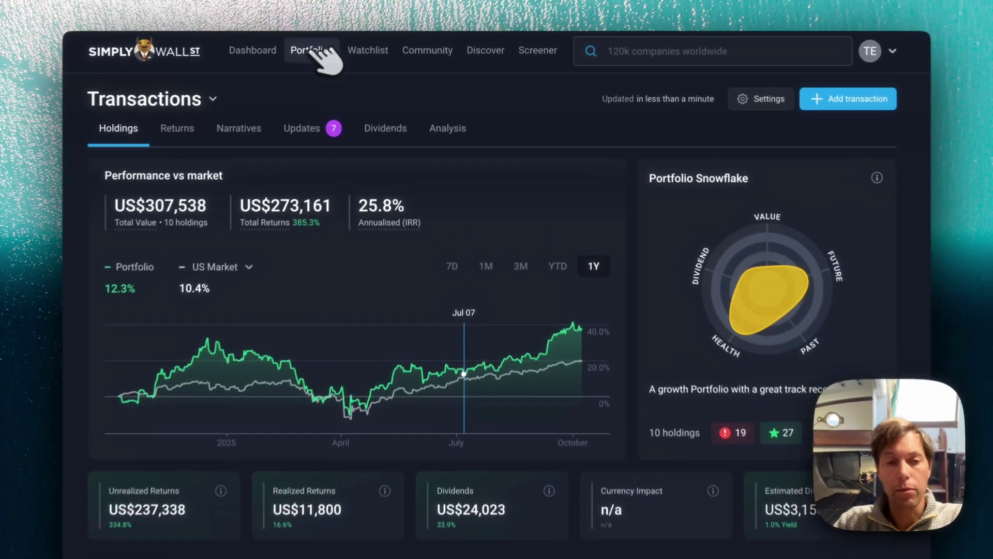
pyautogui.click(346, 48)
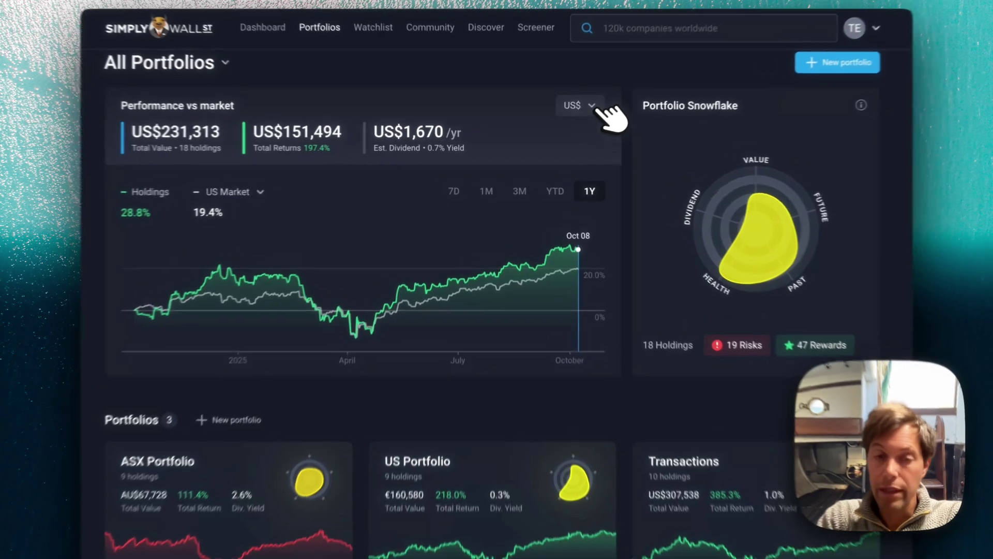
pyautogui.click(601, 109)
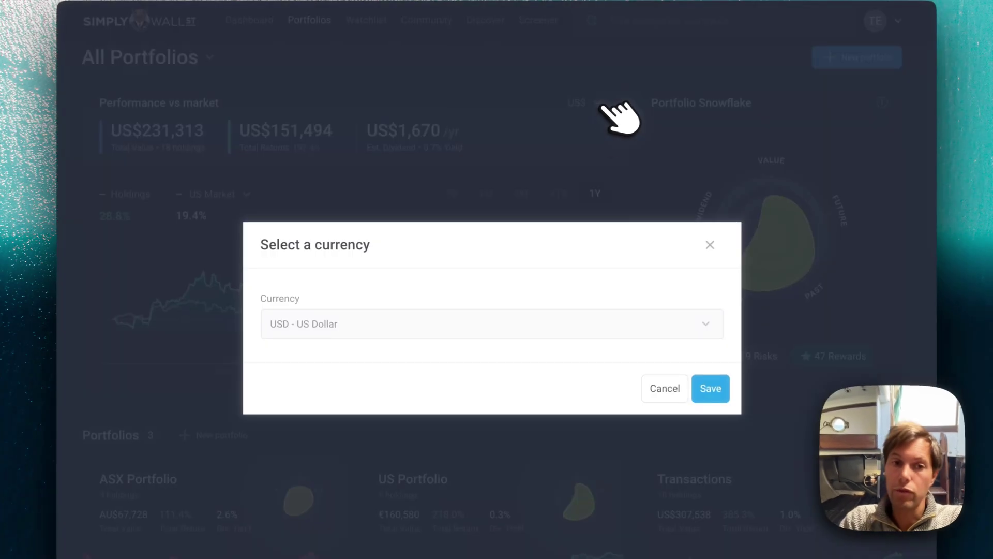
pyautogui.click(595, 321)
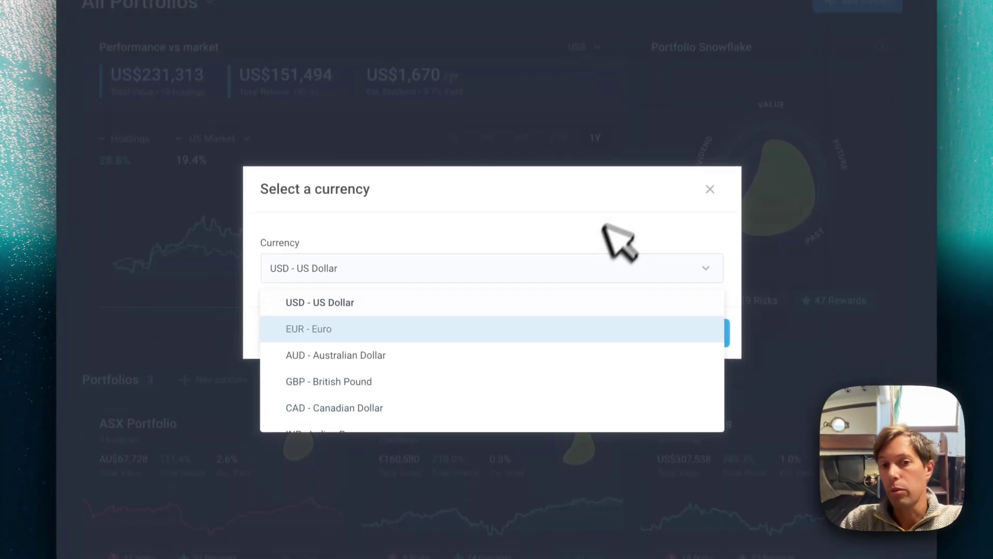
pyautogui.click(613, 201)
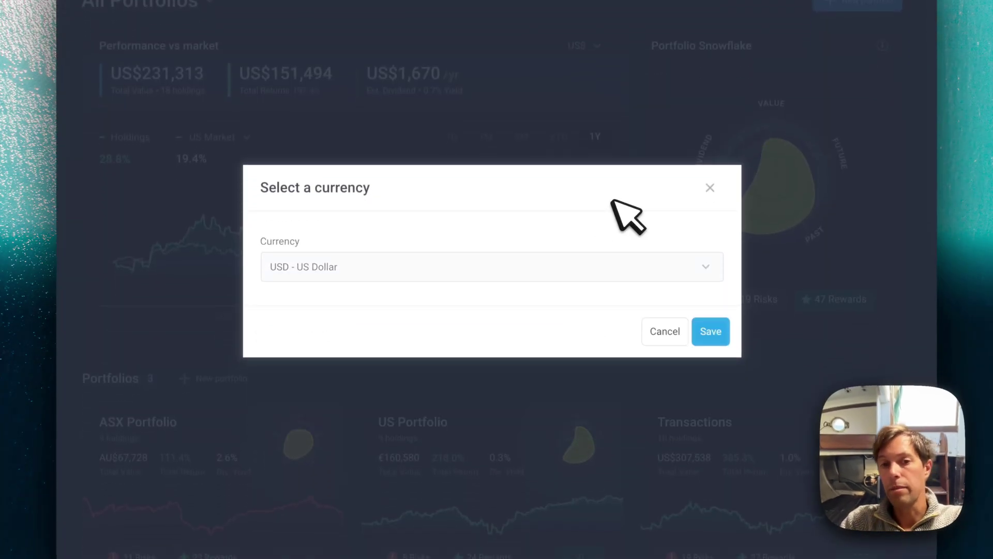
pyautogui.click(710, 189)
pyautogui.click(714, 424)
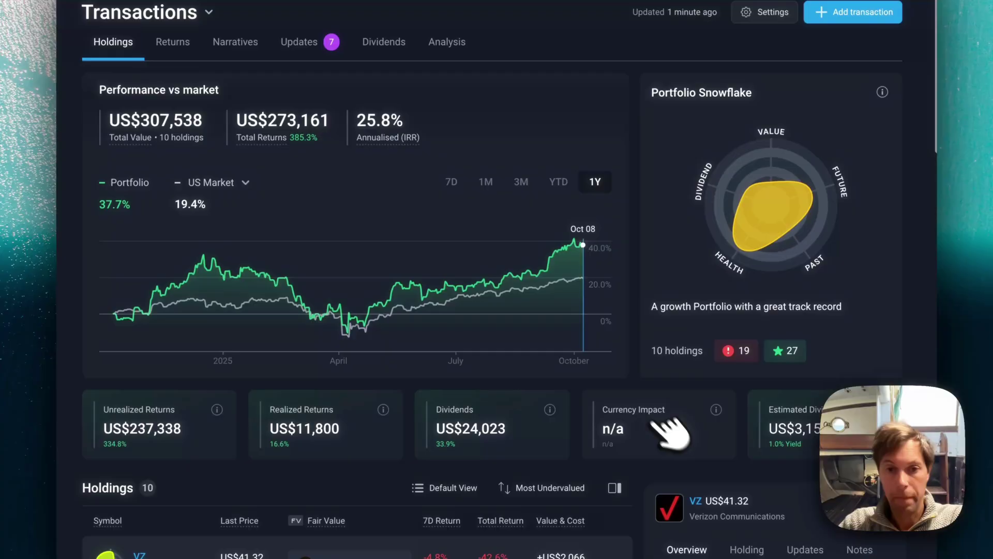
# Step: Switch the holdings table to Income View, then to Value View for P/E, P/S and Debt to Equity
pyautogui.scroll(-2, 665, 436)
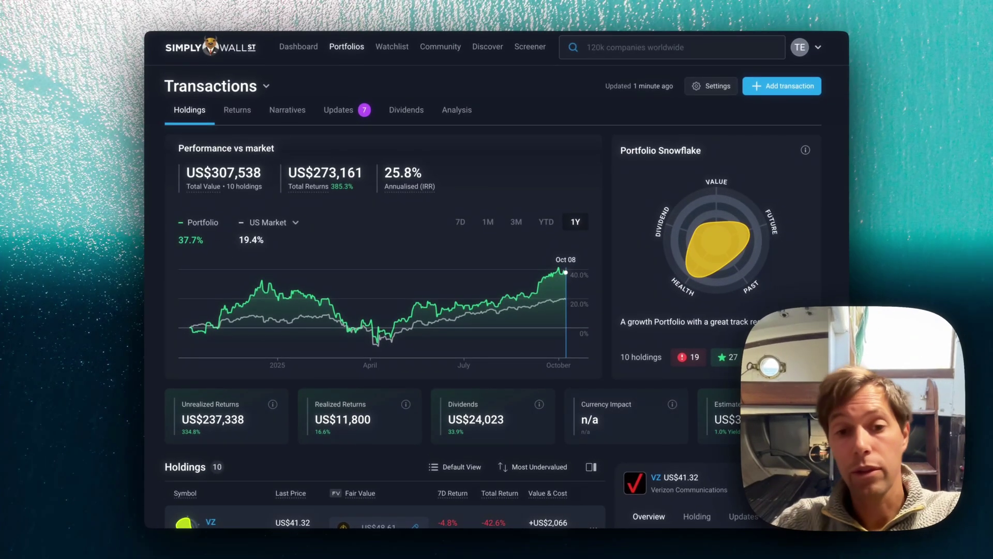
pyautogui.scroll(-7, 496, 311)
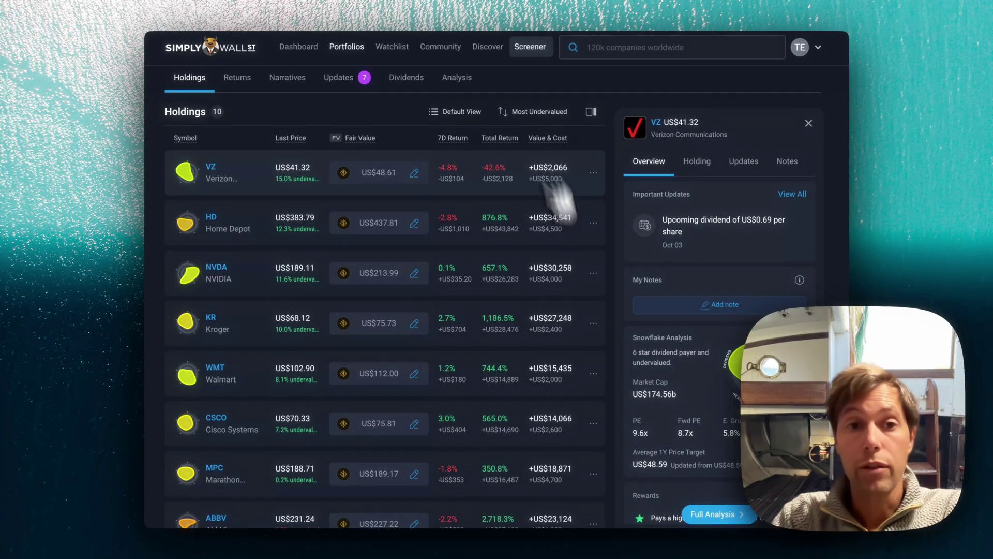
pyautogui.click(457, 111)
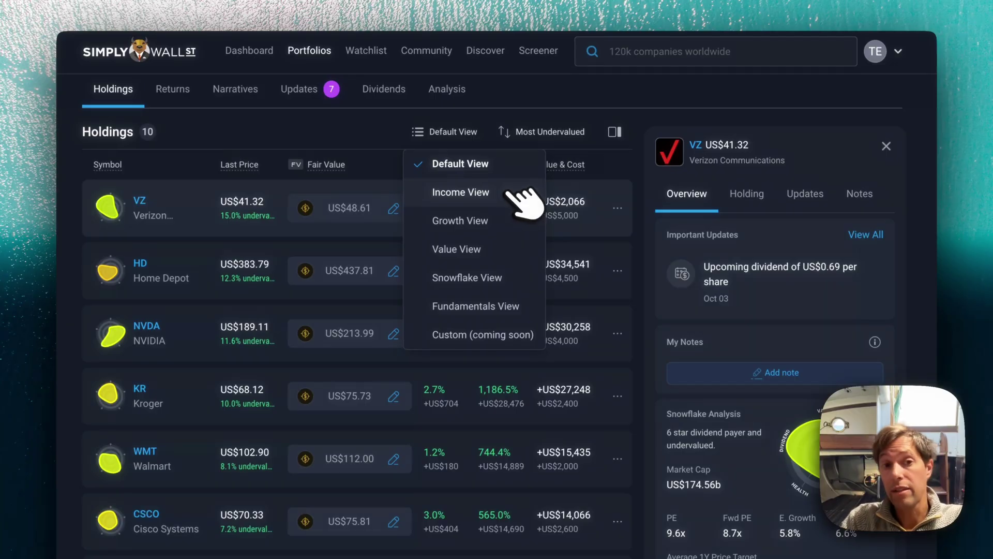
pyautogui.click(512, 194)
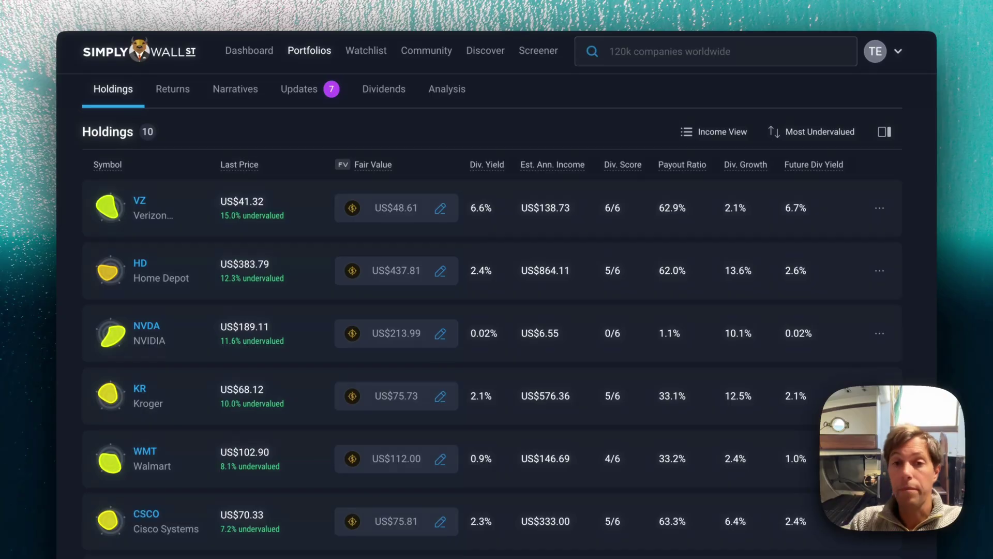
pyautogui.click(716, 132)
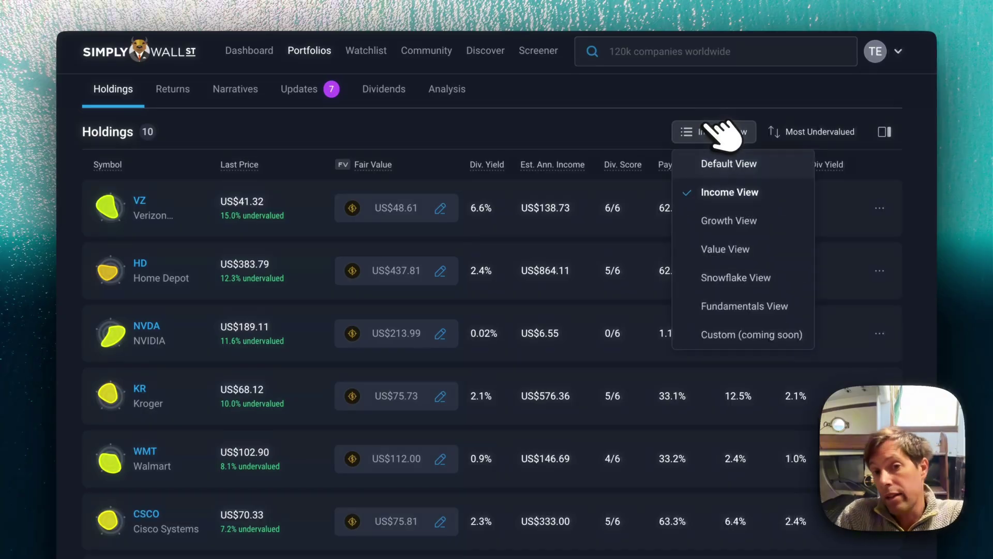
pyautogui.click(727, 243)
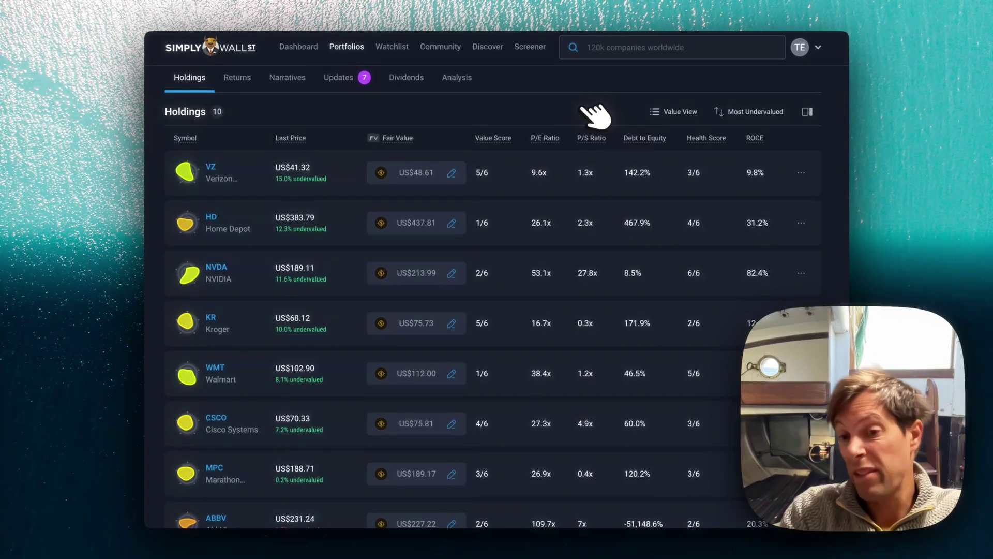
pyautogui.scroll(7, 497, 279)
pyautogui.scroll(-1, 603, 133)
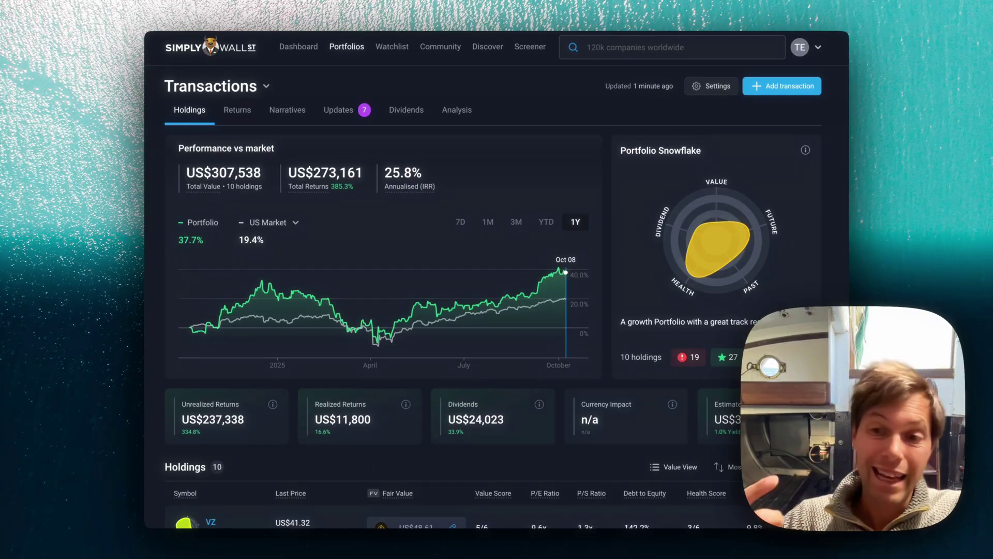
# Step: Show the holdings' narratives and open the TSLA valuation dialog with its community narratives
pyautogui.click(288, 115)
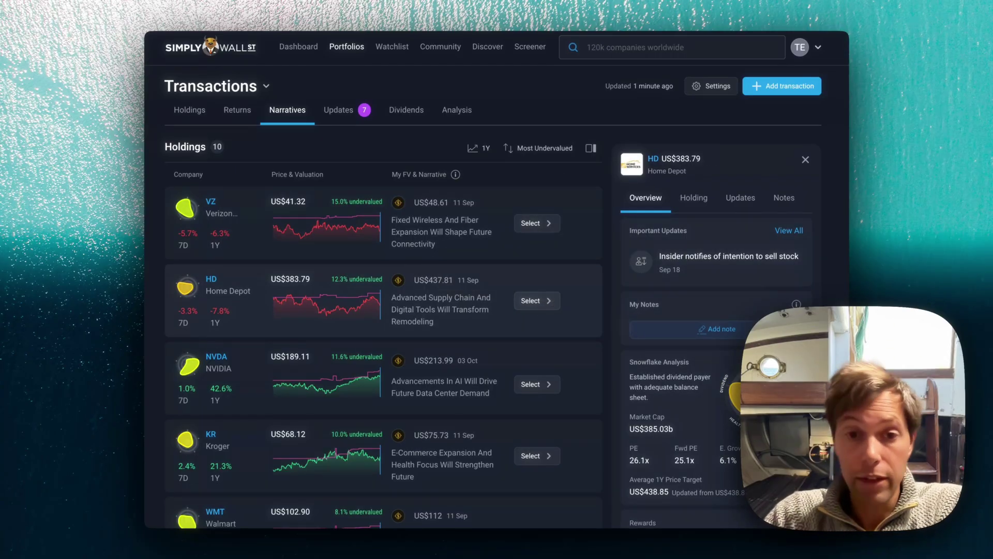
pyautogui.scroll(-7, 611, 317)
pyautogui.scroll(-4, 587, 339)
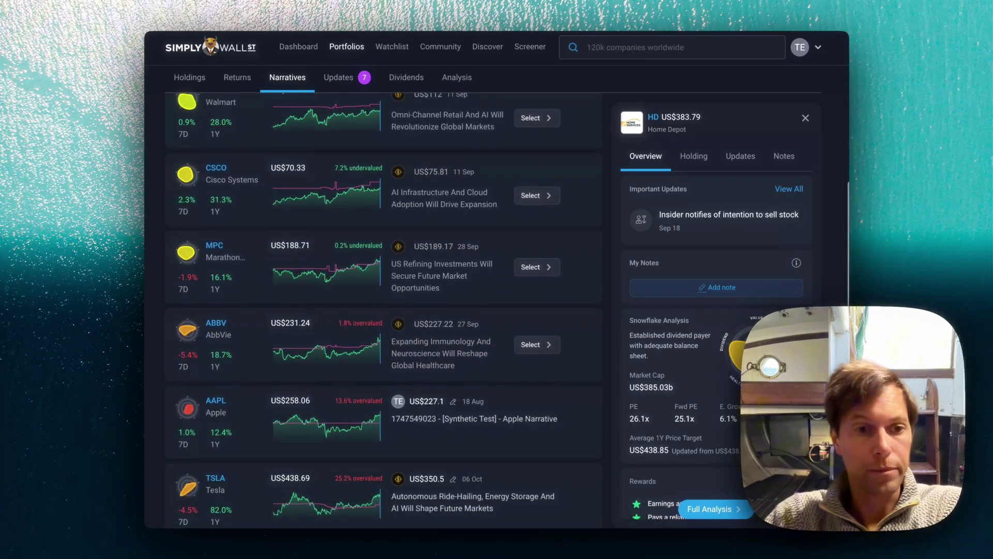
pyautogui.click(588, 339)
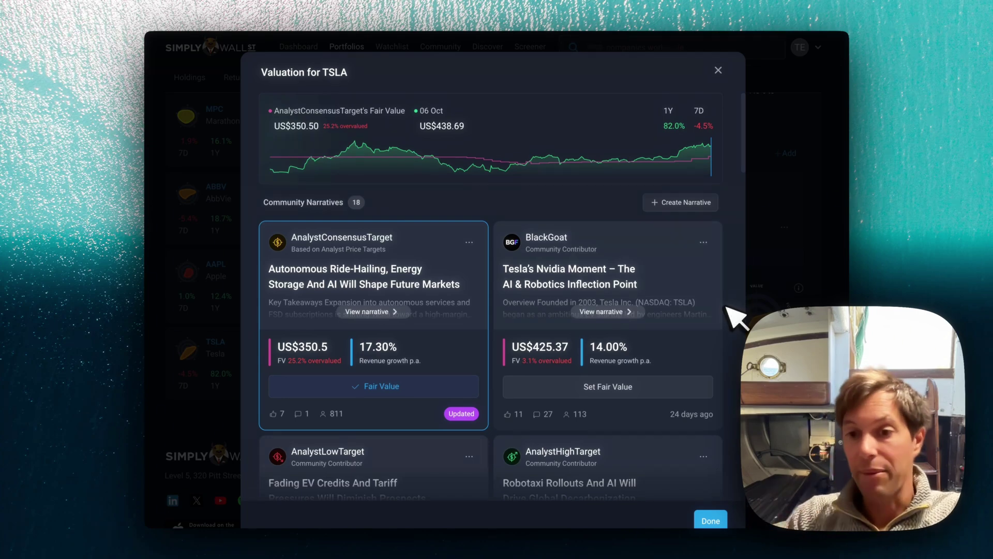
# Step: Set ValueStacker's US$2.5k Moon Bagger narrative as Tesla's fair value and close the dialog
pyautogui.scroll(-7, 735, 317)
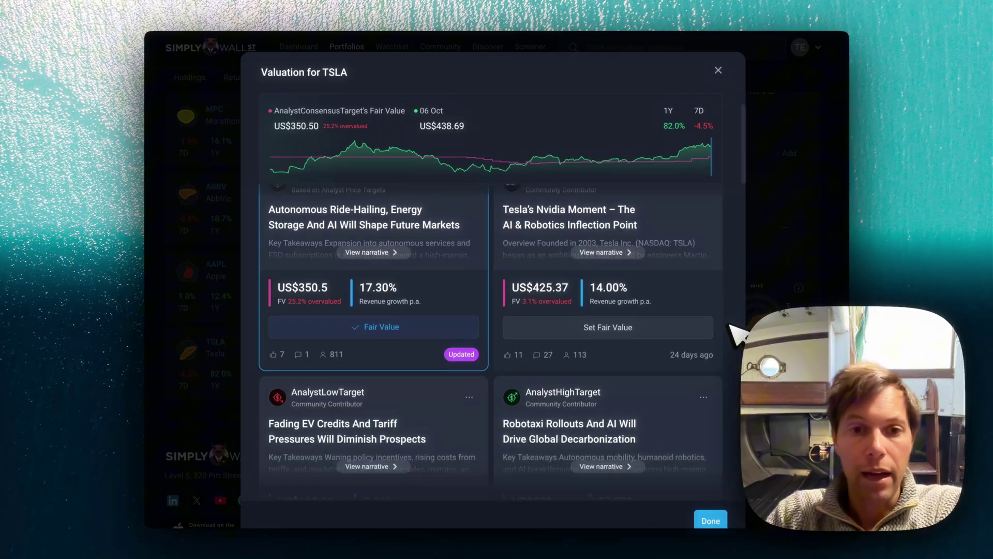
pyautogui.scroll(-2, 490, 332)
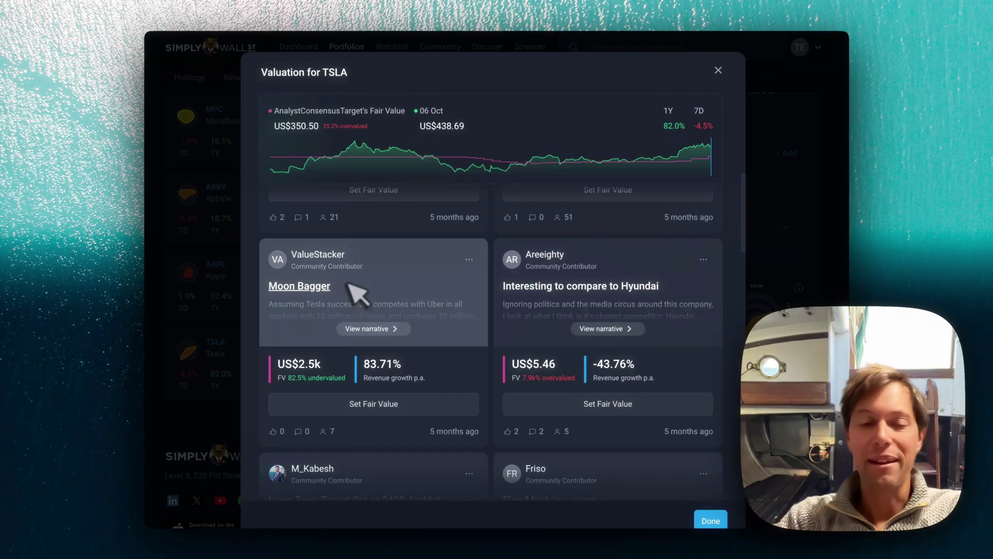
pyautogui.click(439, 405)
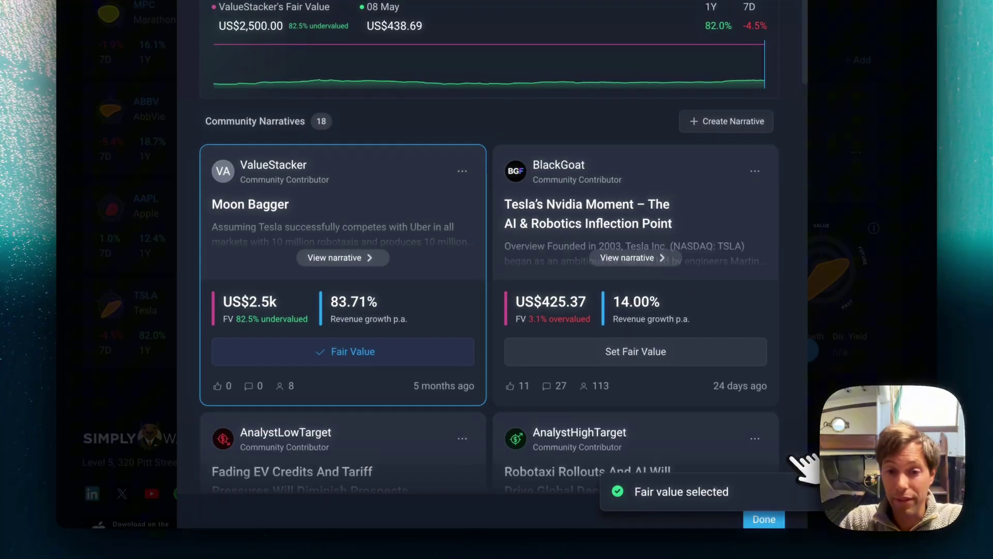
pyautogui.click(764, 519)
pyautogui.scroll(5, 657, 212)
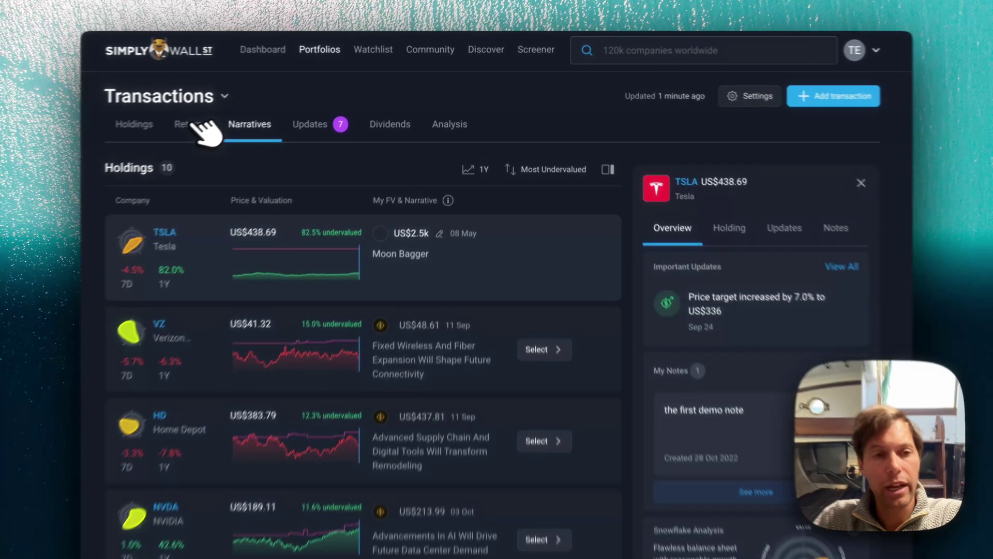
# Step: Show the Returns tab and highlight the Realized, Dividends (US$24,023) and Currency (US$0) amounts
pyautogui.click(236, 110)
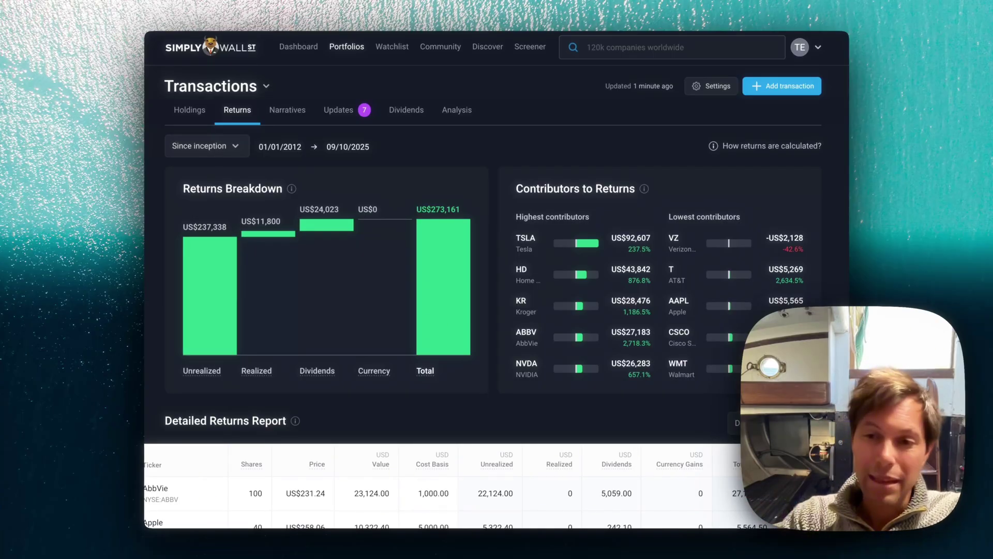
pyautogui.moveTo(242, 221); pyautogui.dragTo(284, 220)
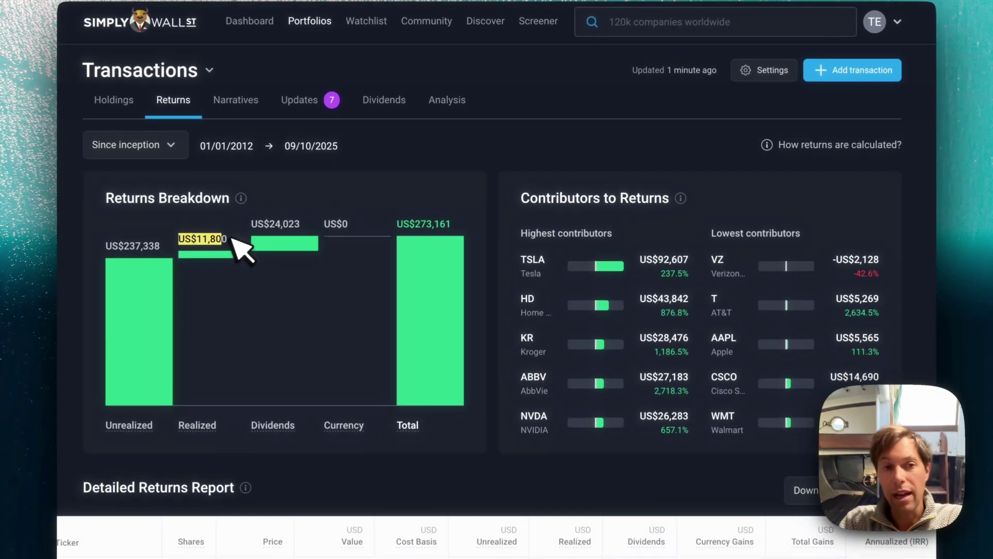
pyautogui.click(238, 241)
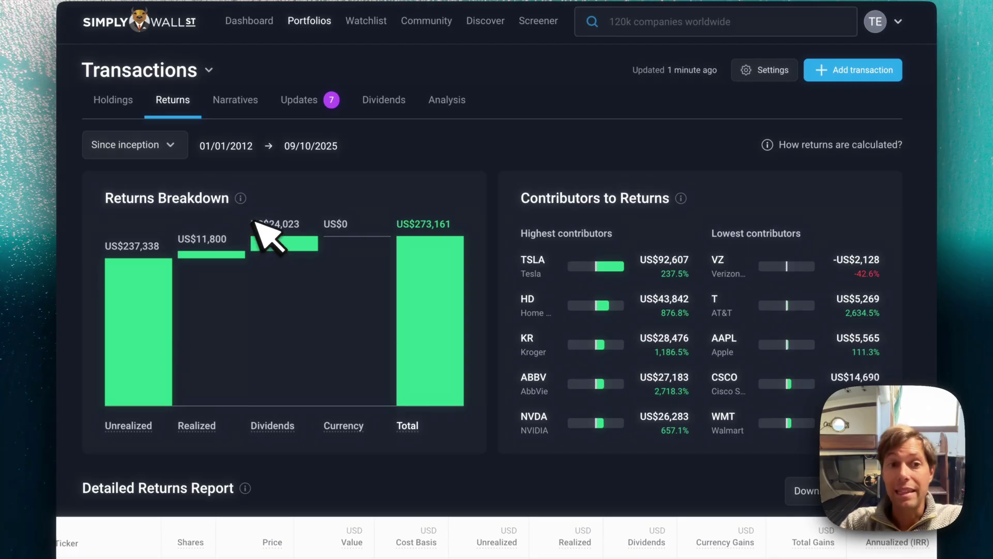
pyautogui.moveTo(254, 220); pyautogui.dragTo(317, 222)
pyautogui.click(309, 223)
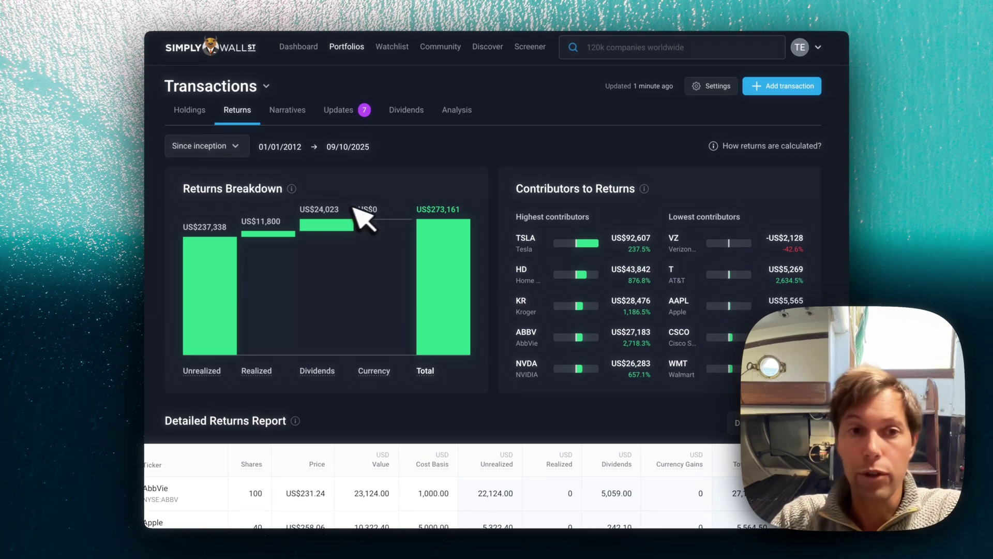
pyautogui.doubleClick(375, 210)
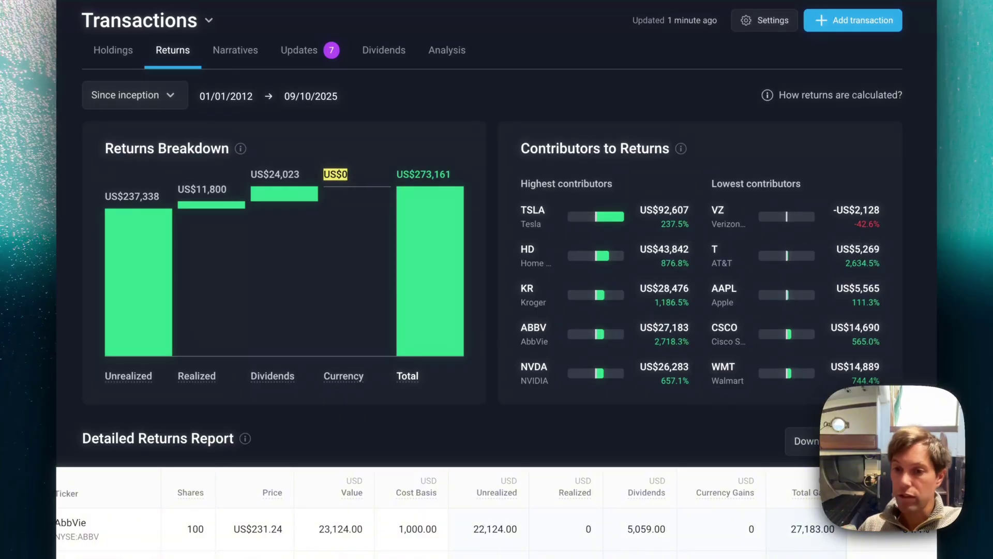
pyautogui.click(358, 175)
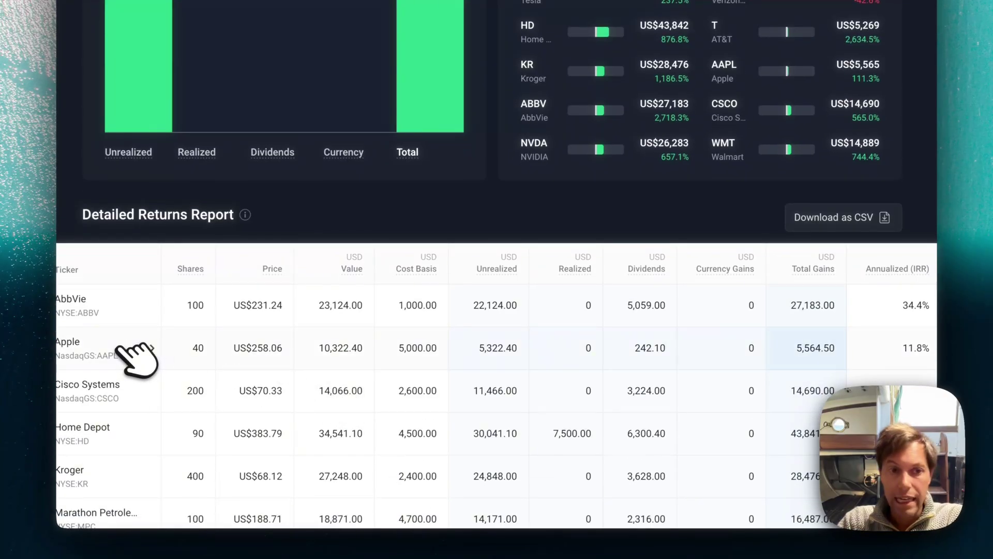
# Step: Expand Apple's 29 transactions in the Detailed Returns Report, including the 4:1 split
pyautogui.click(155, 359)
pyautogui.scroll(-3, 616, 395)
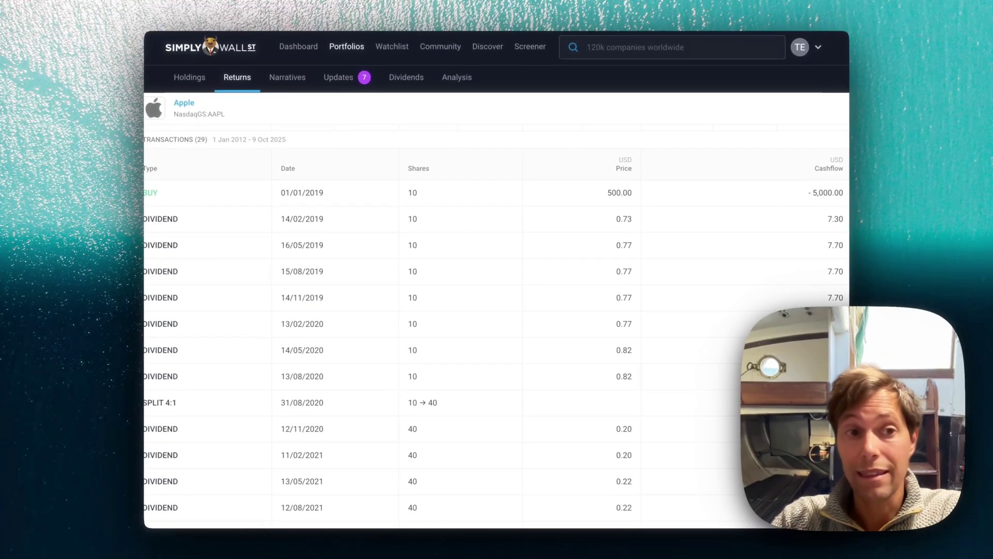
pyautogui.scroll(-2, 496, 321)
pyautogui.scroll(1, 493, 325)
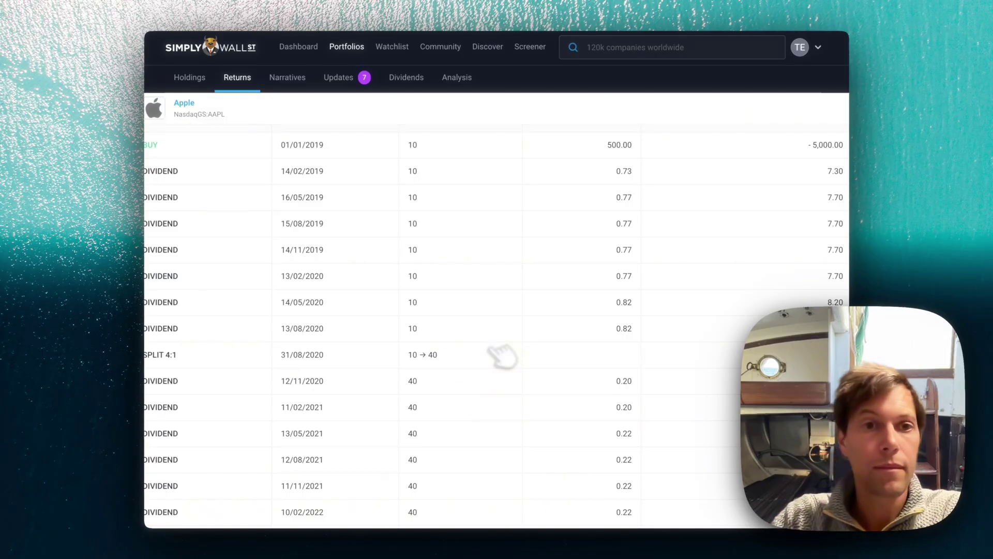
# Step: Show the Updates feed, stepping the filter through Valuations, Narrative Updates, Dividends, Insider Trading, then Risk and Legal
pyautogui.click(305, 89)
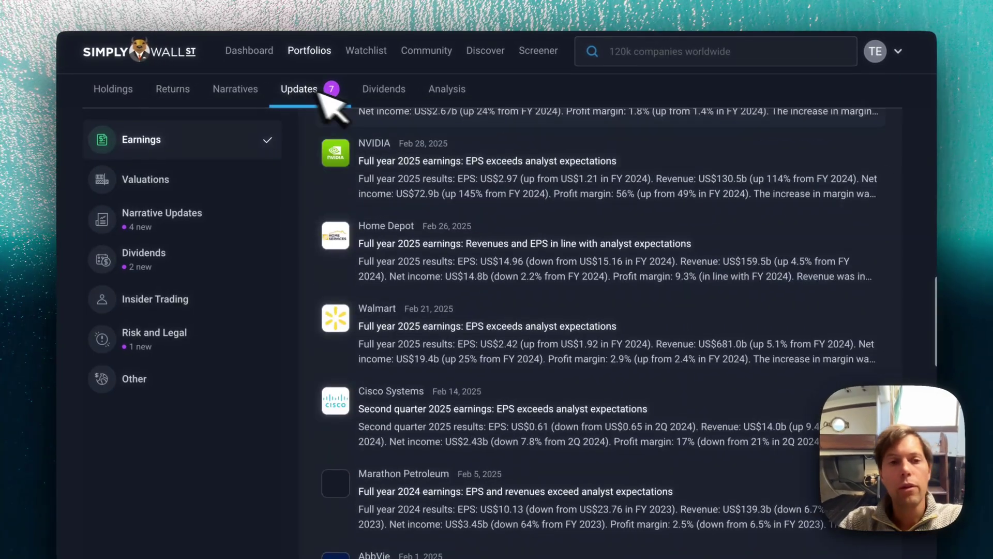
pyautogui.scroll(10, 316, 228)
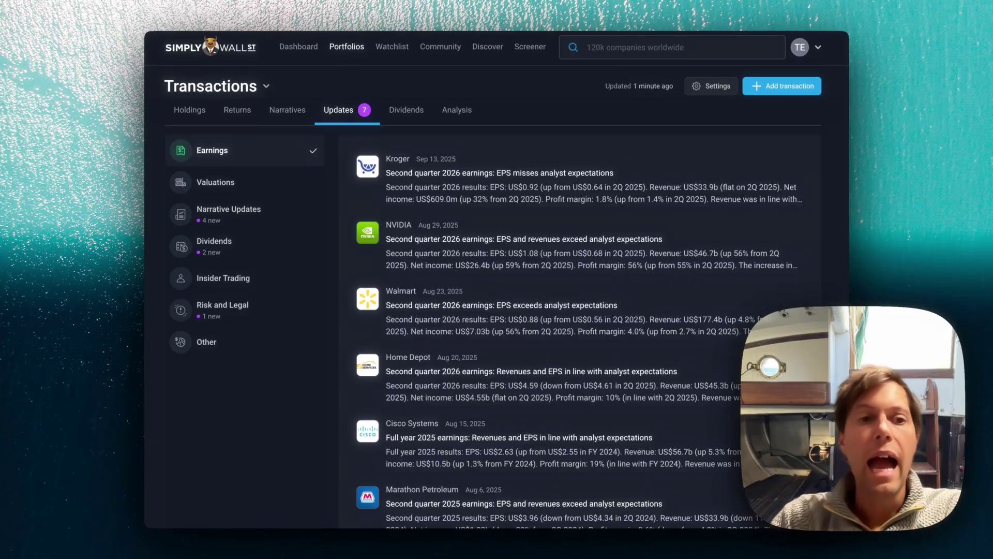
pyautogui.click(311, 187)
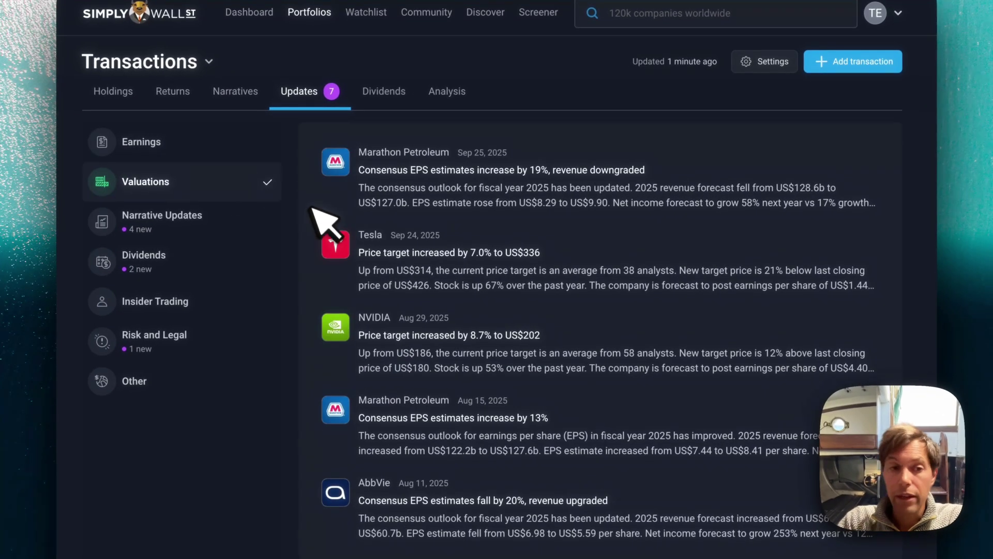
pyautogui.click(235, 223)
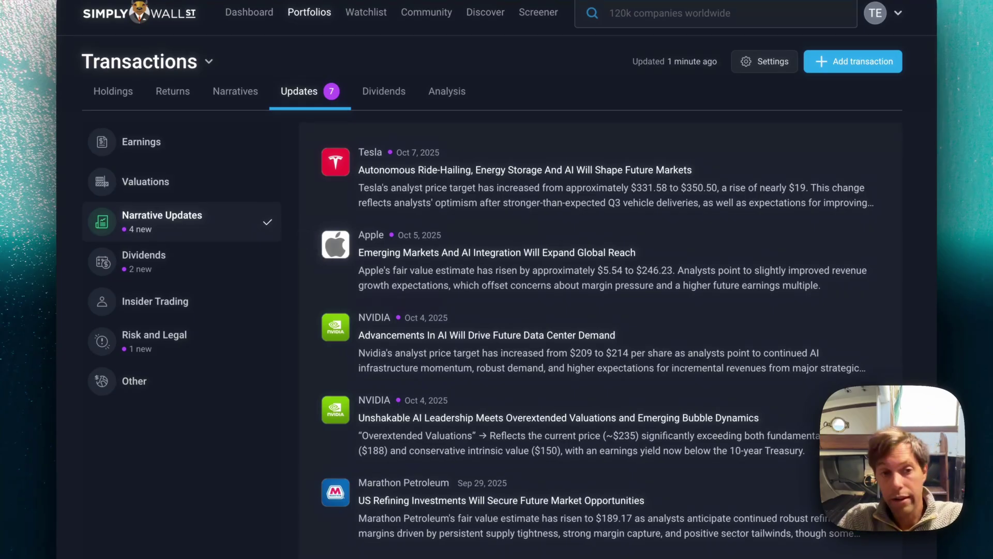
pyautogui.click(272, 259)
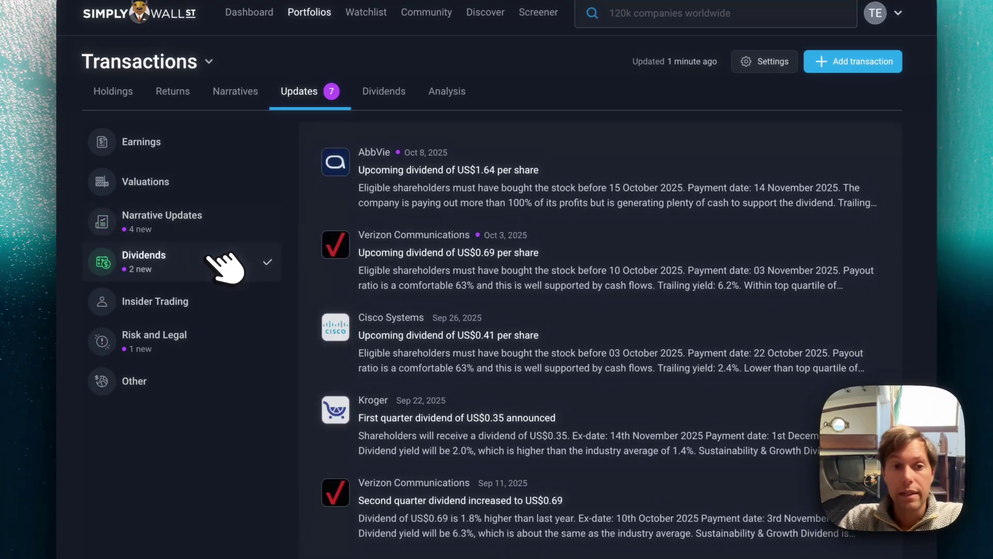
pyautogui.click(228, 299)
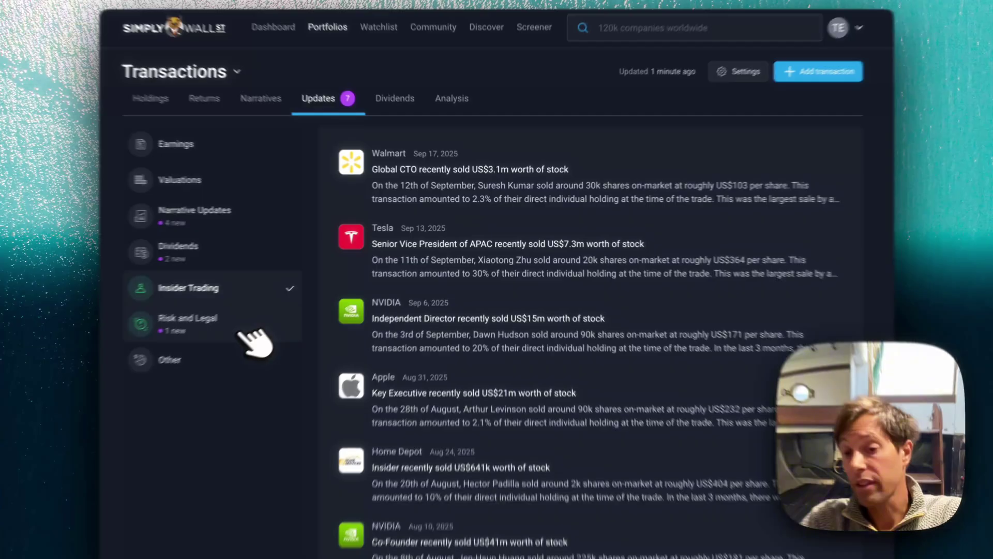
pyautogui.click(276, 314)
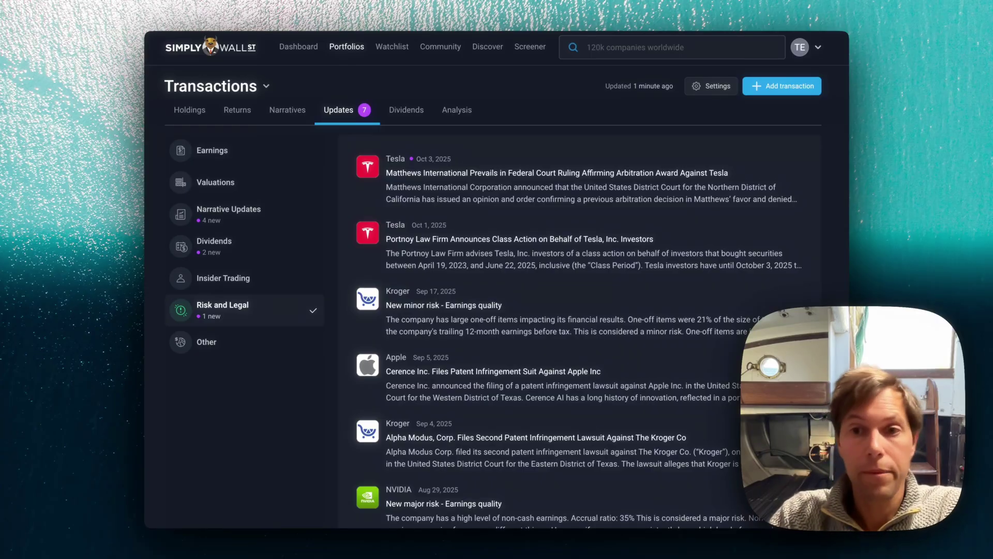
# Step: Show the Dividends overview with US$3,156 next-12-month income and 4.4% yield on cost
pyautogui.click(407, 110)
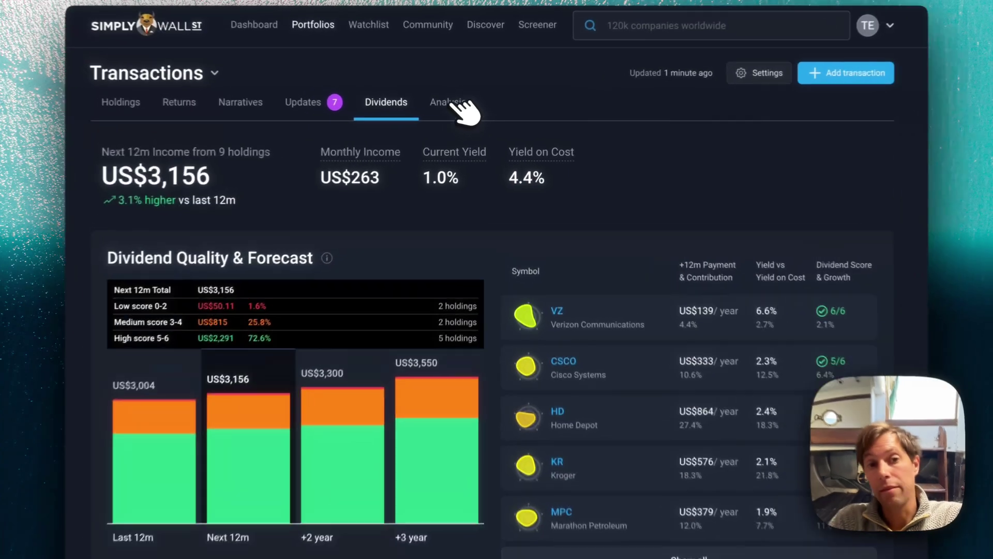
# Step: Go to the Analysis tab and select the Dividends sub-tab under Key Metrics & Benchmarks
pyautogui.click(457, 109)
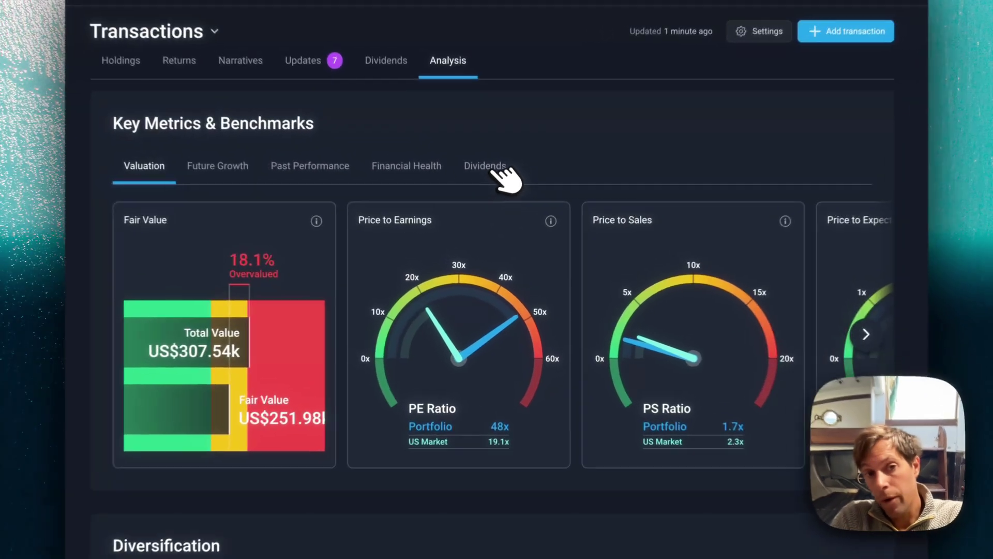
pyautogui.click(487, 196)
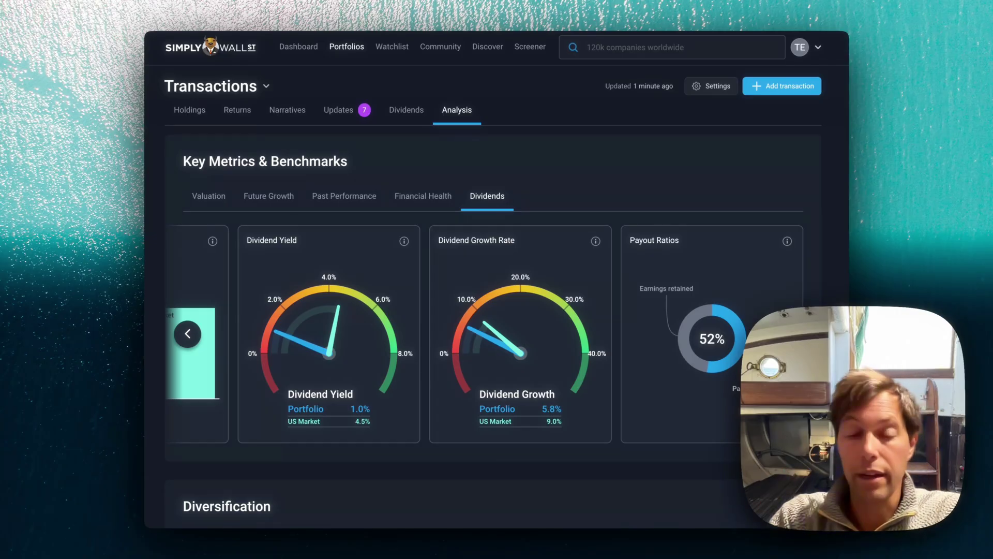
pyautogui.scroll(-8, 496, 310)
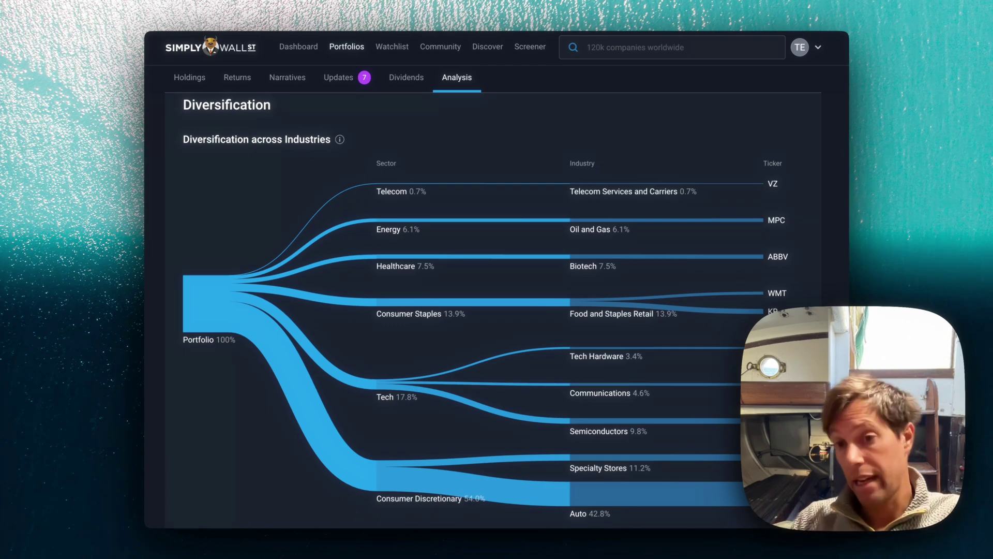
pyautogui.scroll(-8, 497, 311)
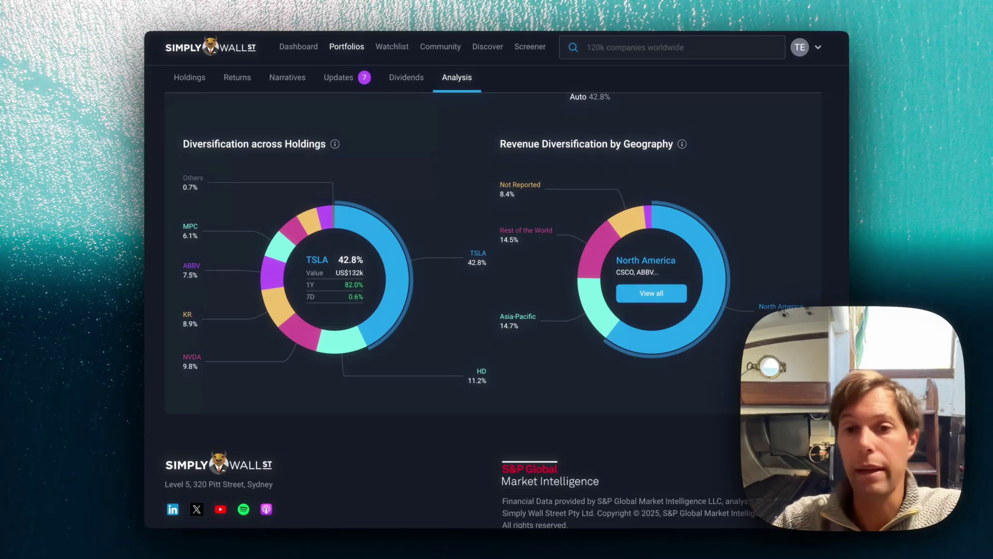
pyautogui.scroll(15, 494, 305)
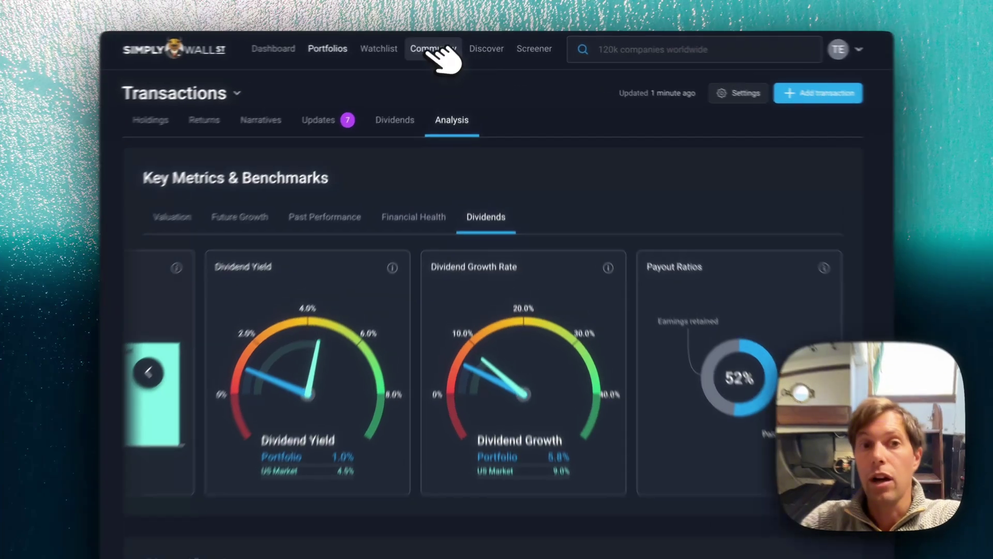
# Step: Go to the Global Community page showing weekly narrative picks like AMD and IREN
pyautogui.click(440, 47)
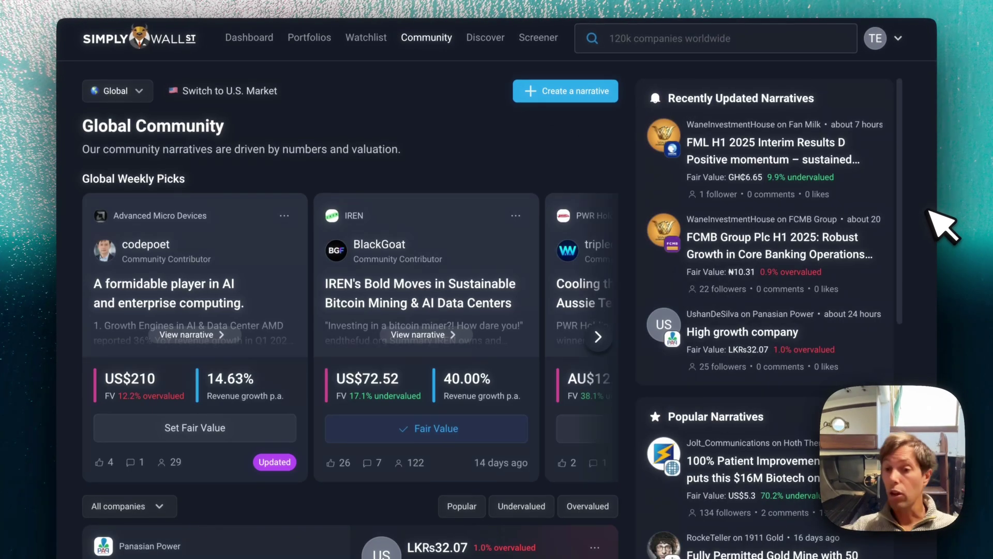